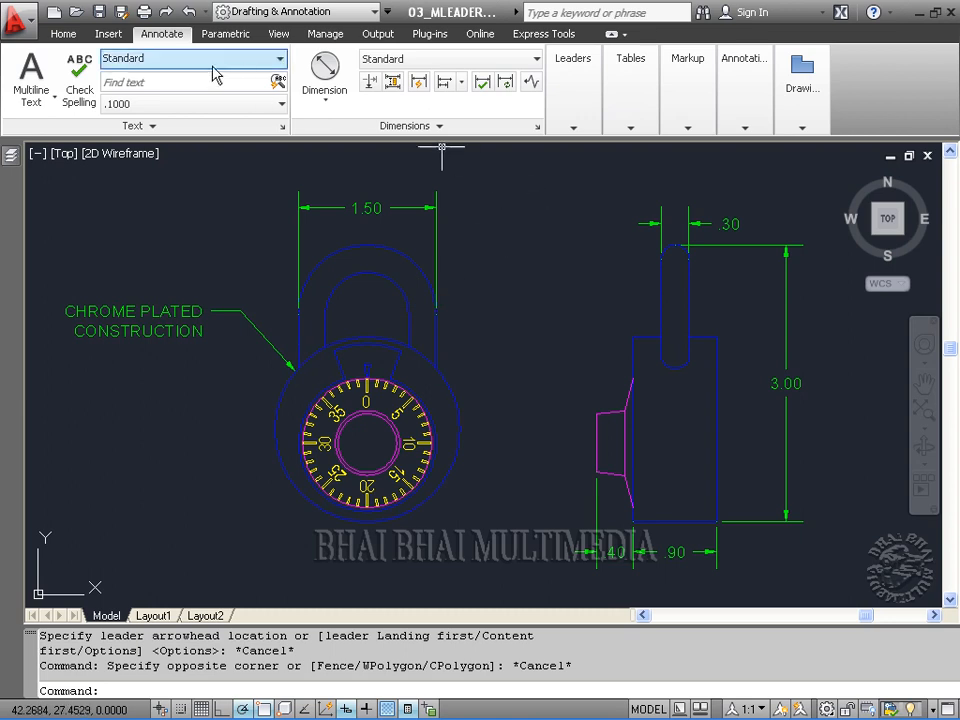
Step: Start a multileader and turn on the Nearest object snap for placing its arrowhead
{"action": "left_click", "coordinate": [561, 119]}
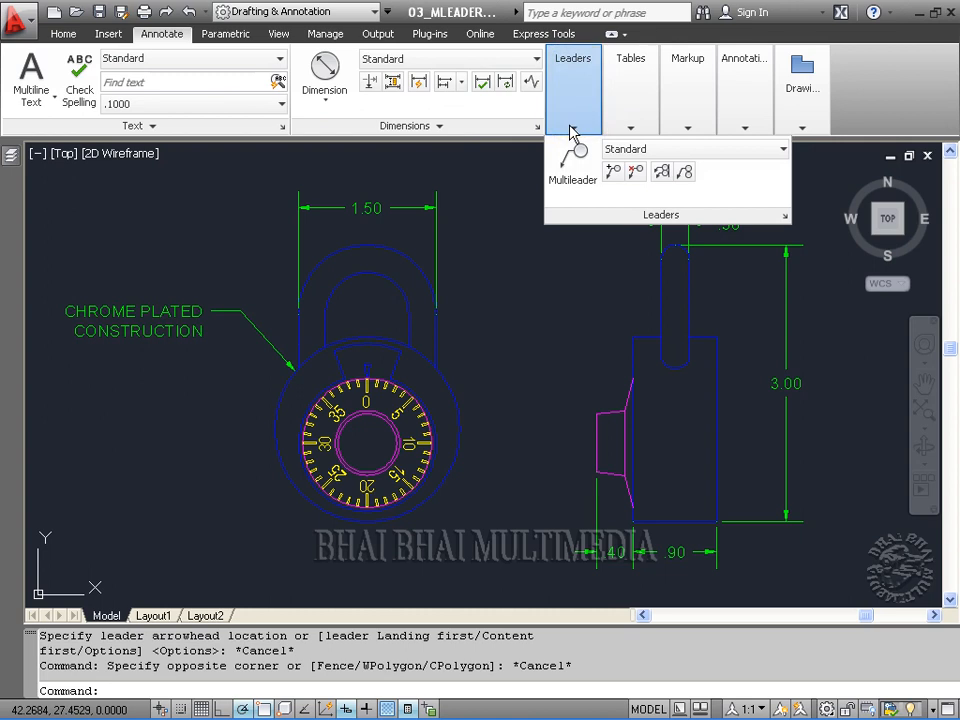
{"action": "left_click", "coordinate": [572, 187]}
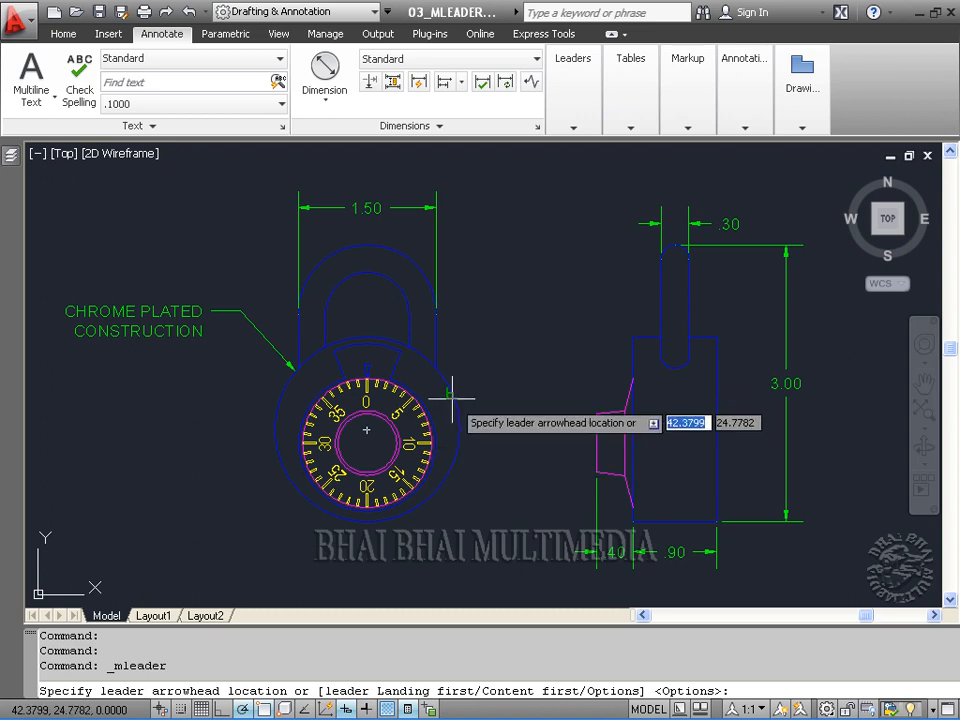
{"action": "right_click", "coordinate": [263, 709]}
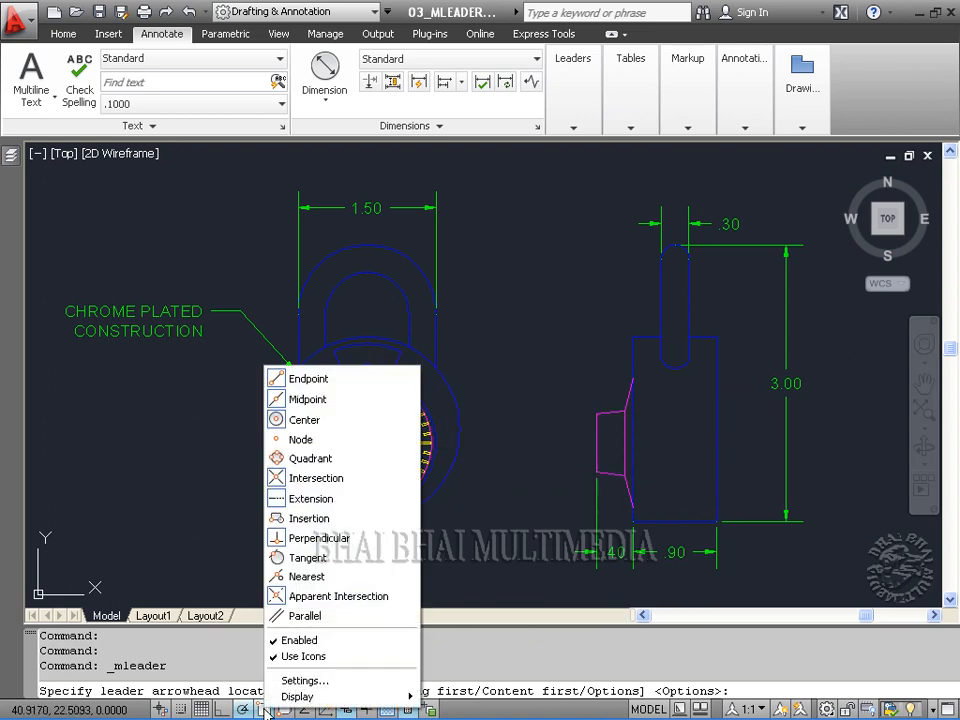
{"action": "left_click", "coordinate": [295, 577]}
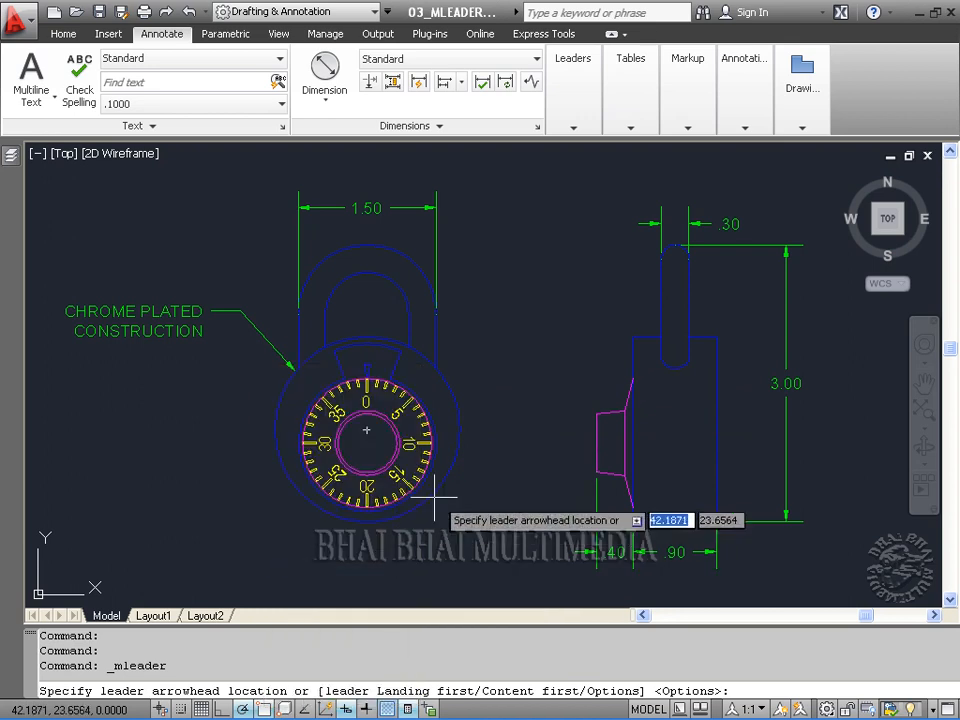
Step: Place the leader from the upper-right edge of the padlock's round body, with the note "Plastic Body" on one line beside the shackle
{"action": "left_click", "coordinate": [456, 392]}
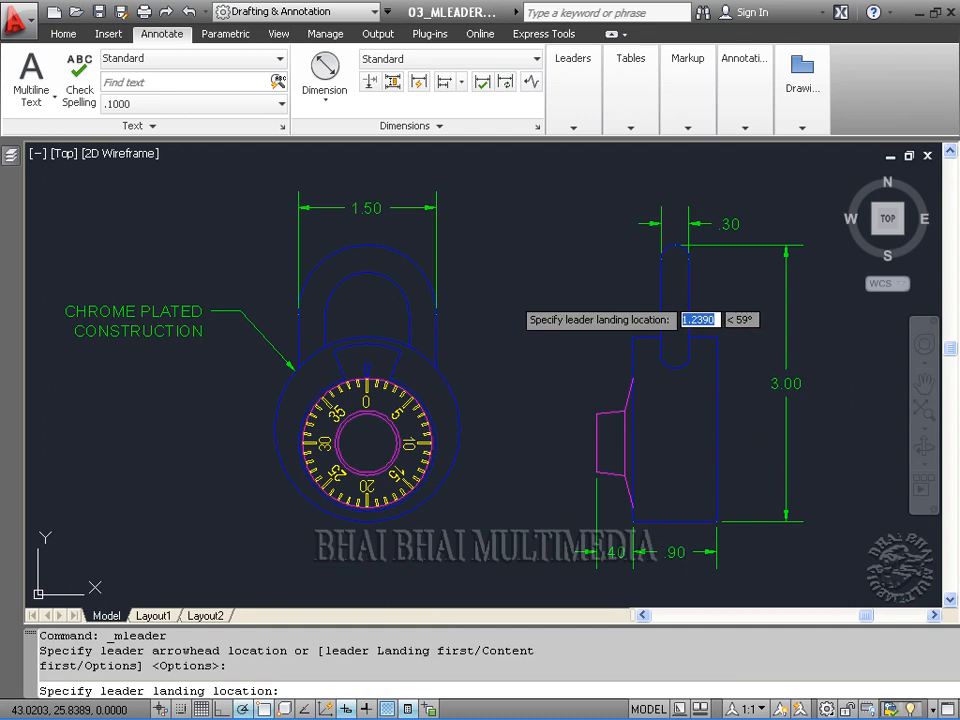
{"action": "left_click", "coordinate": [512, 300]}
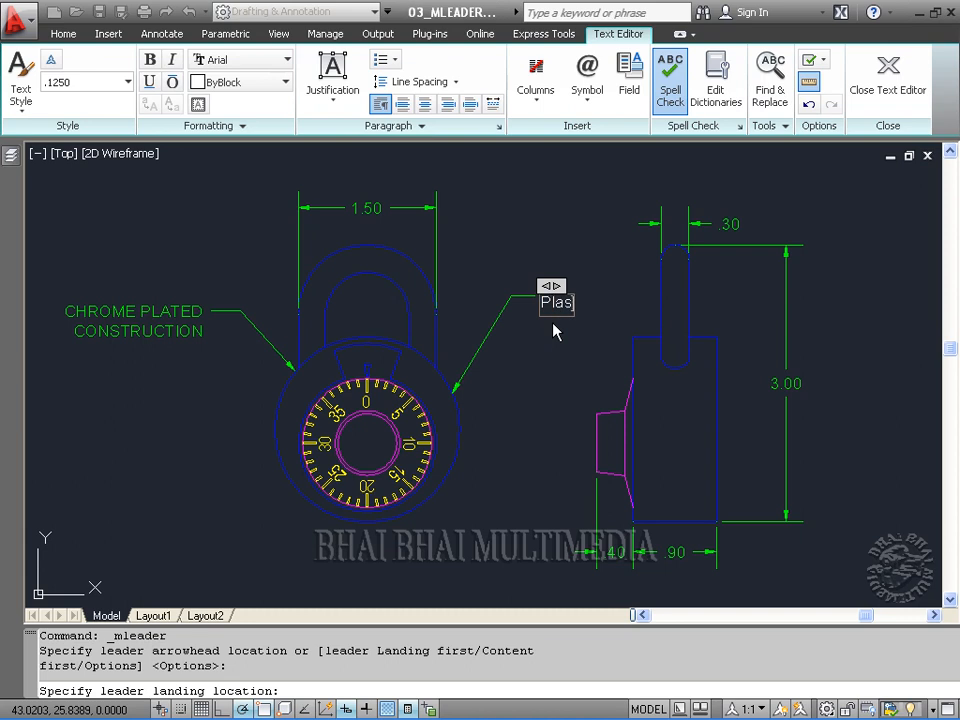
{"action": "type", "text": "tic Body"}
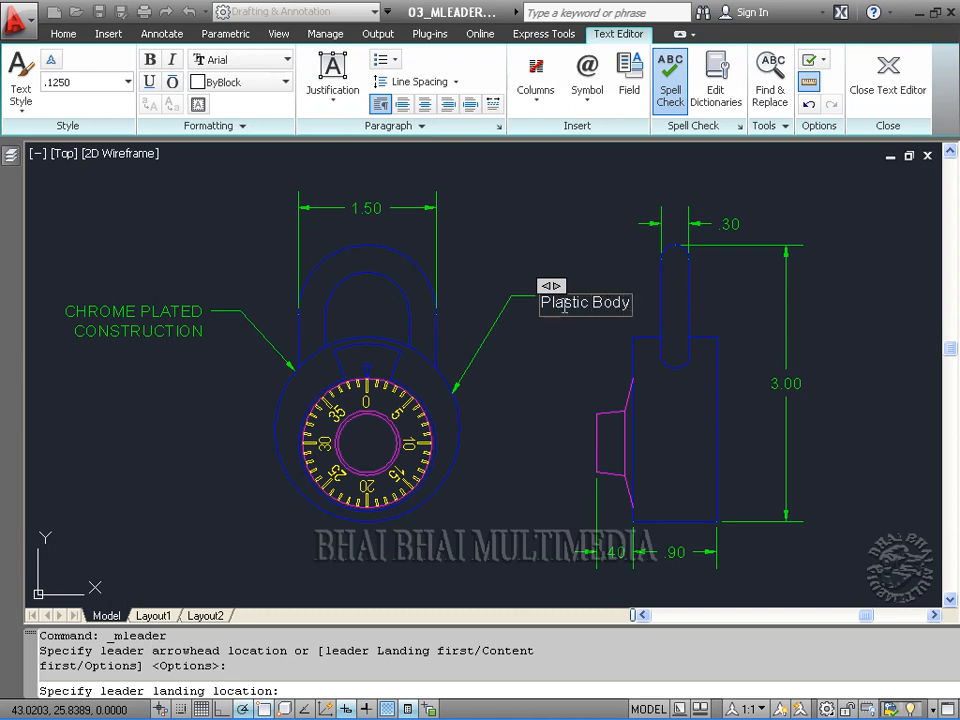
{"action": "left_click_drag", "start_coordinate": [553, 286], "coordinate": [649, 287]}
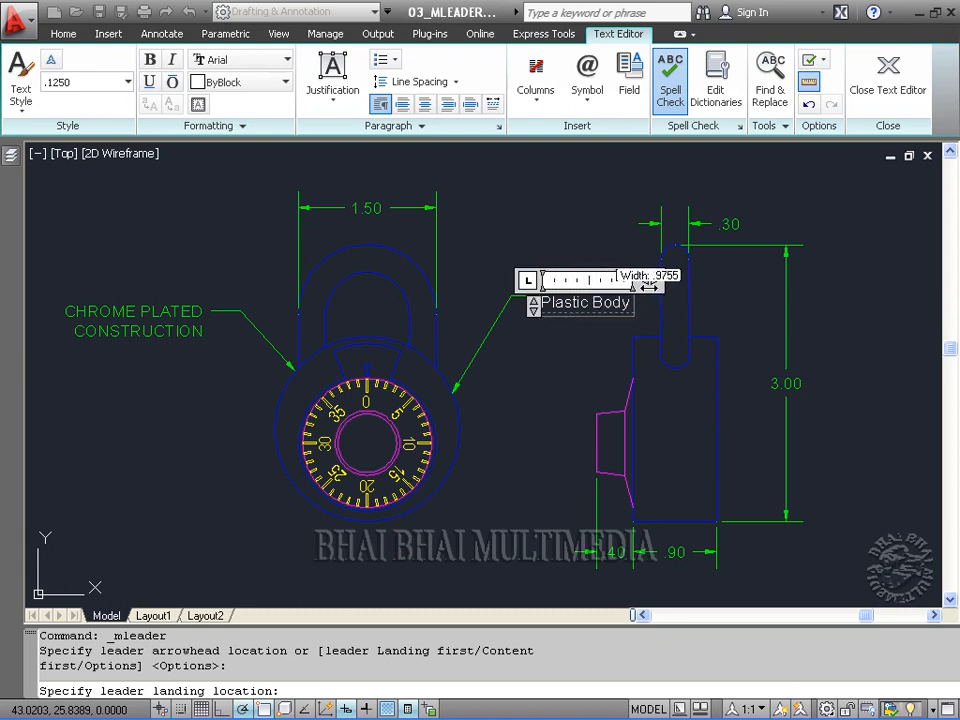
{"action": "left_click", "coordinate": [544, 390]}
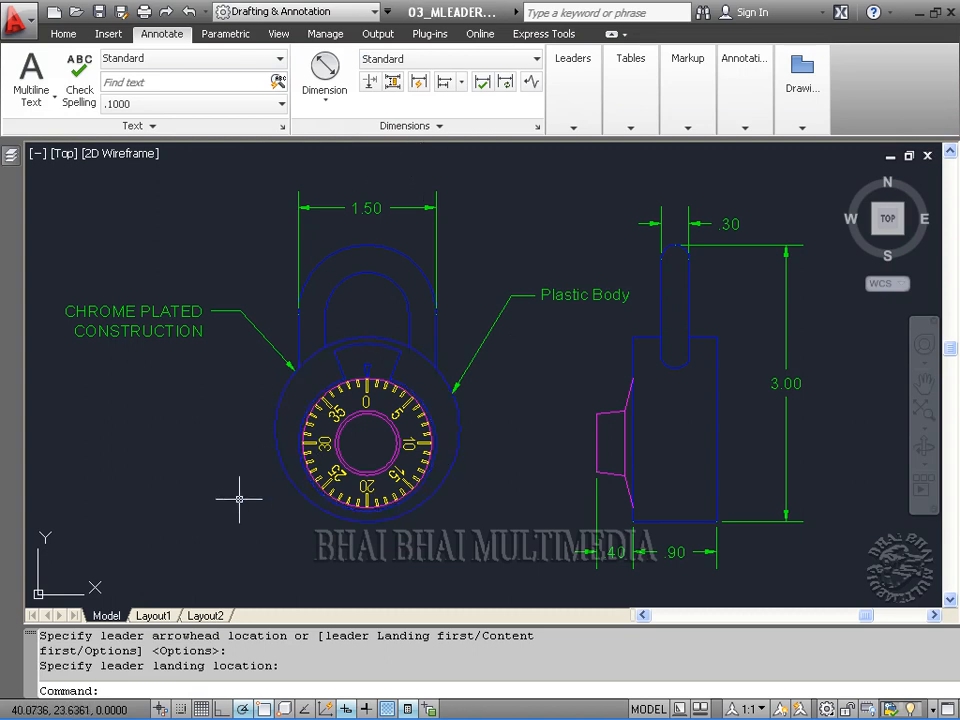
Step: Add a multileader reading "Steel" that points to the left edge of the dial, with its text below the chrome note
{"action": "mouse_move", "coordinate": [570, 135]}
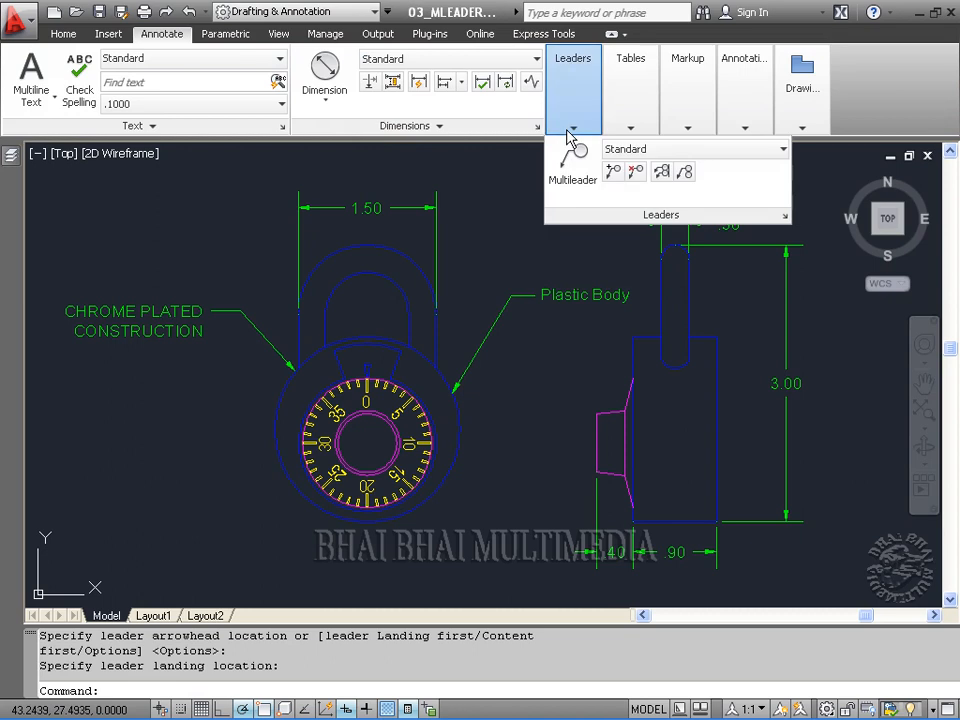
{"action": "left_click", "coordinate": [570, 178]}
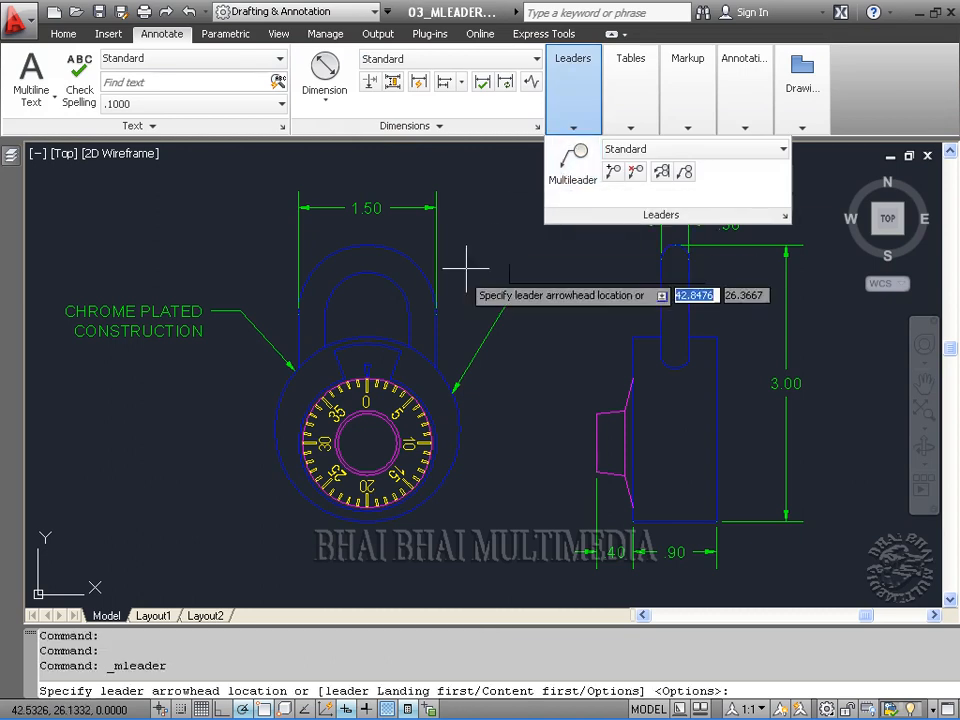
{"action": "left_click", "coordinate": [297, 440]}
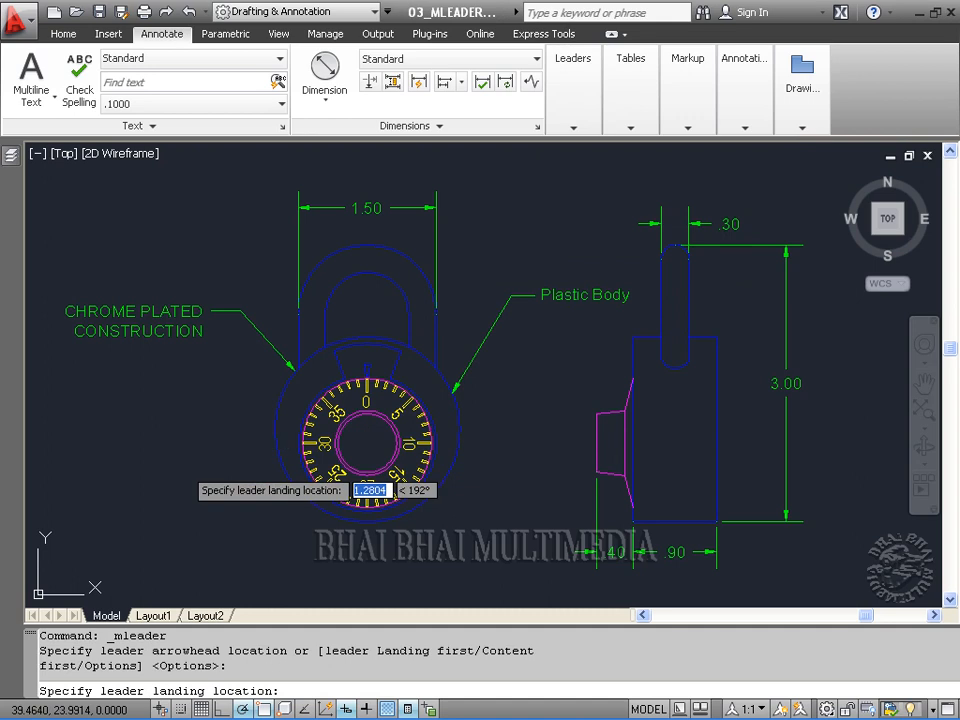
{"action": "left_click", "coordinate": [183, 465]}
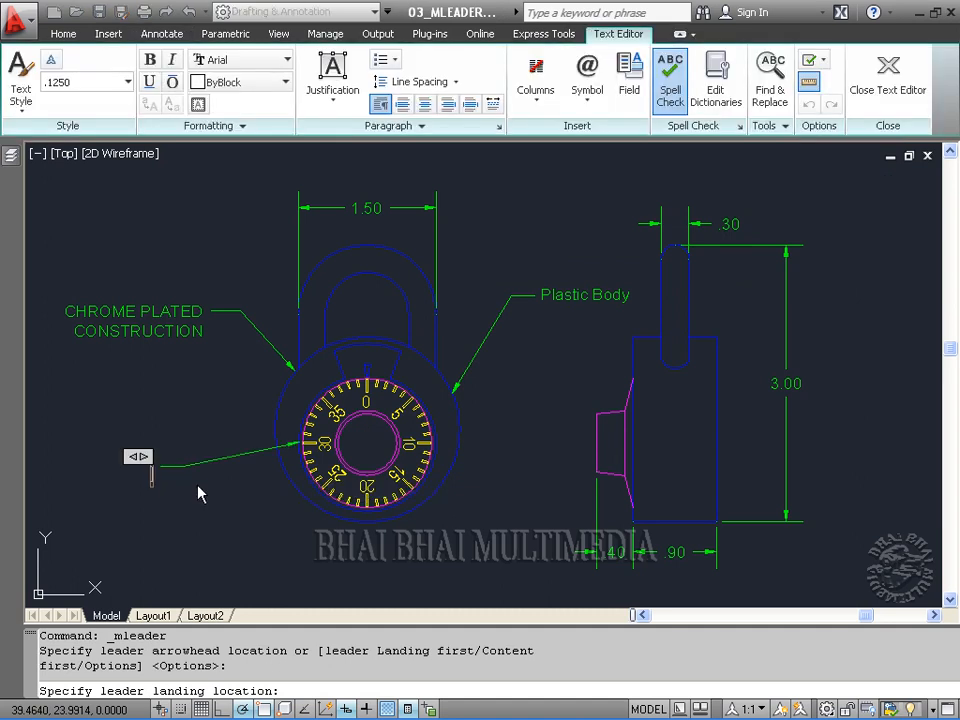
{"action": "type", "text": "Steel"}
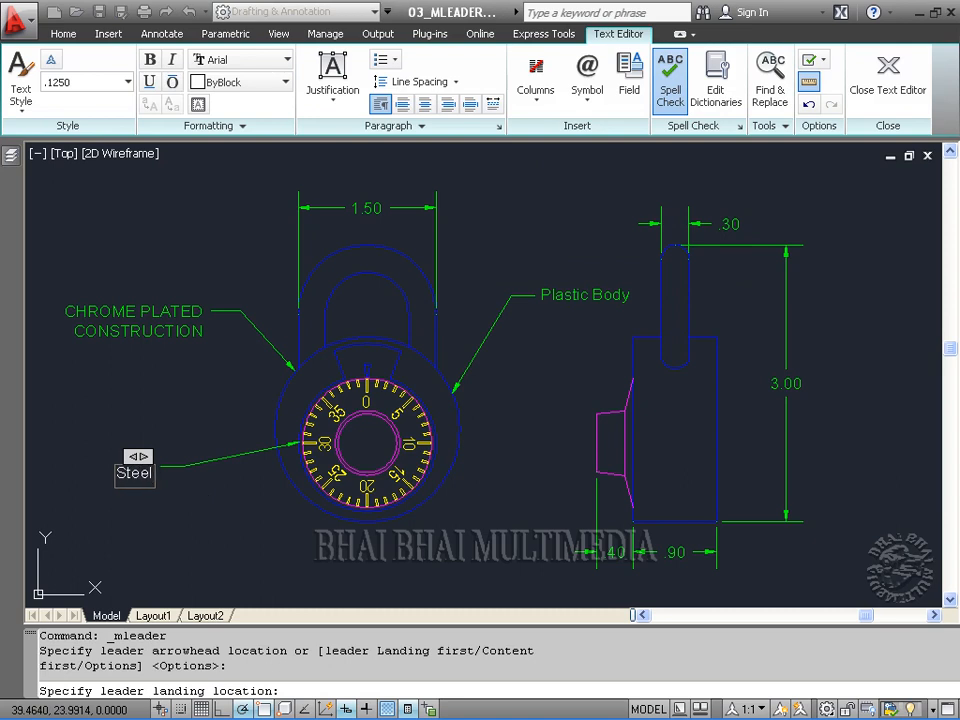
{"action": "left_click", "coordinate": [191, 487]}
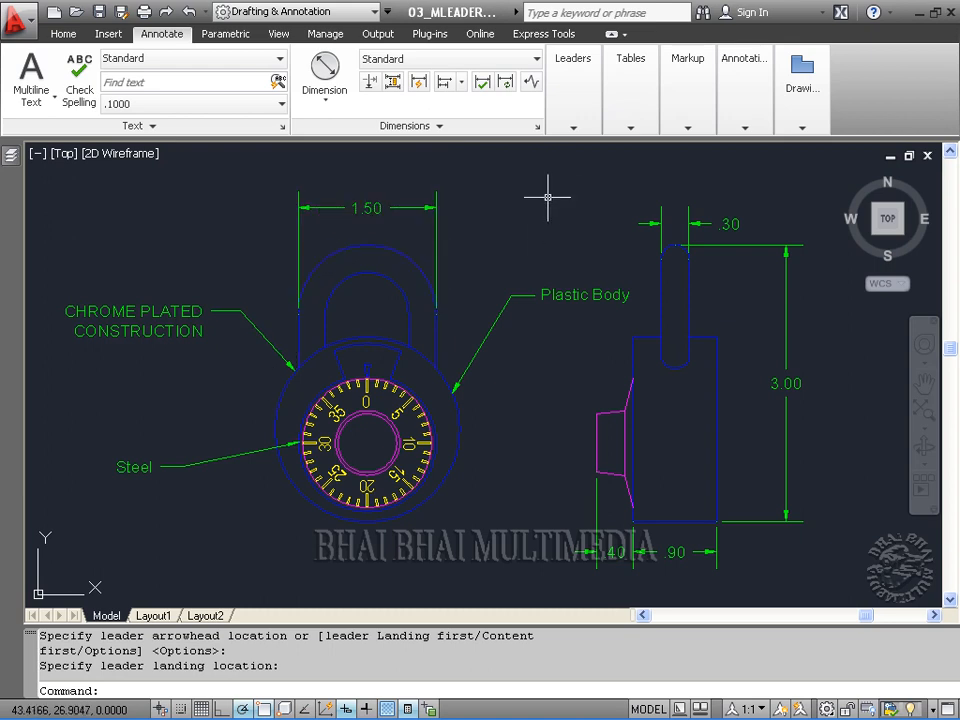
Step: Add three leader lines to the "CHROME PLATED CONSTRUCTION" note, pointing to the shackle's outer edge, its inner edge and the lock body's top
{"action": "mouse_move", "coordinate": [576, 133]}
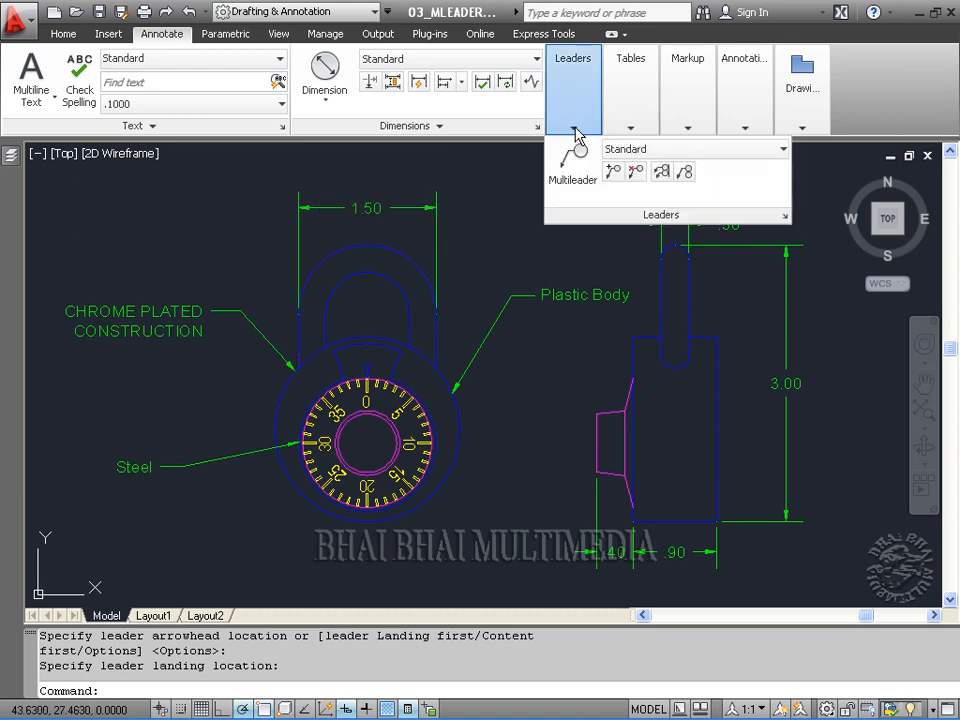
{"action": "left_click", "coordinate": [613, 179]}
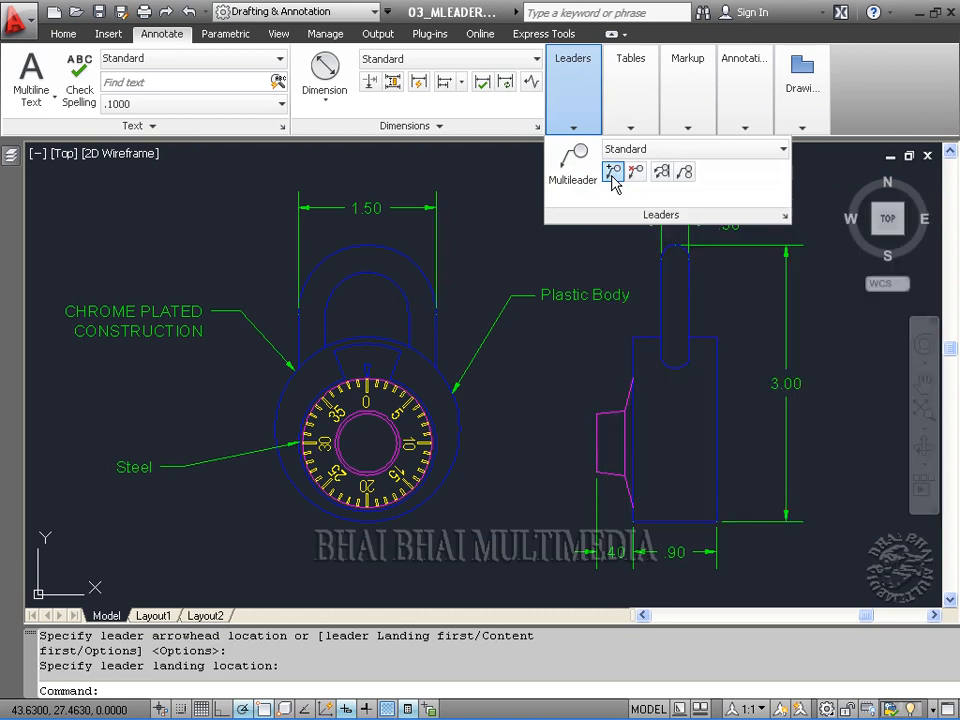
{"action": "left_click", "coordinate": [289, 364]}
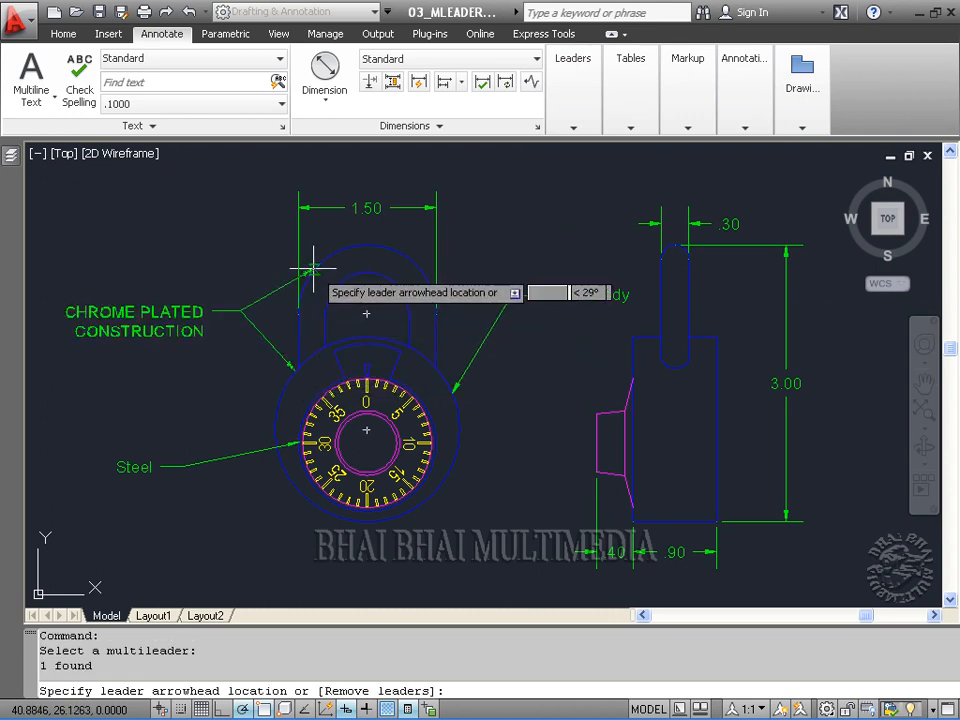
{"action": "left_click", "coordinate": [313, 266]}
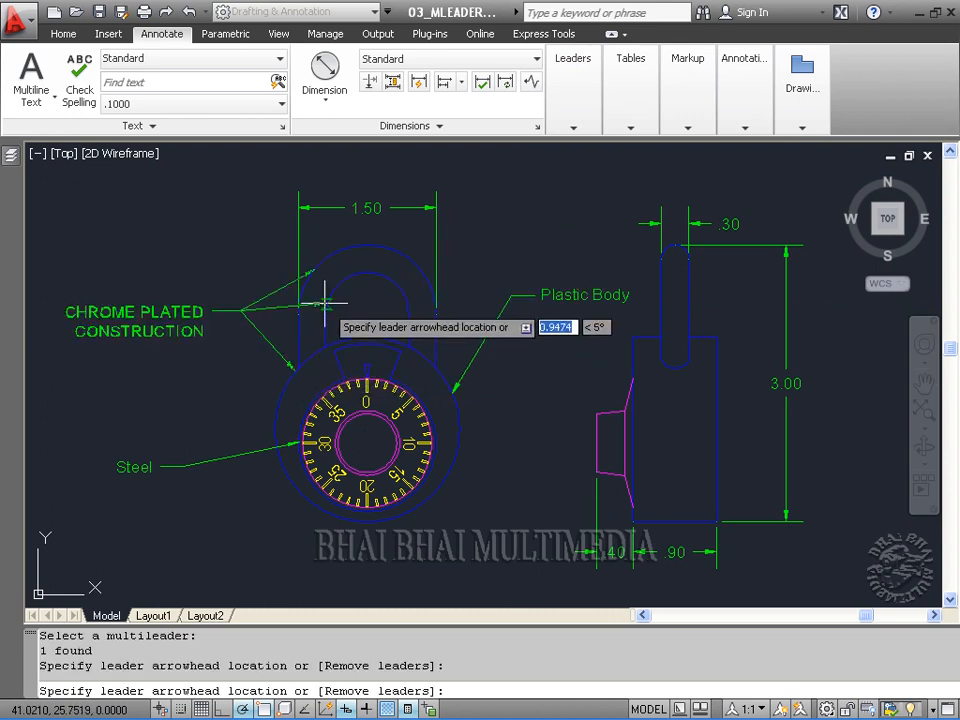
{"action": "left_click", "coordinate": [325, 304]}
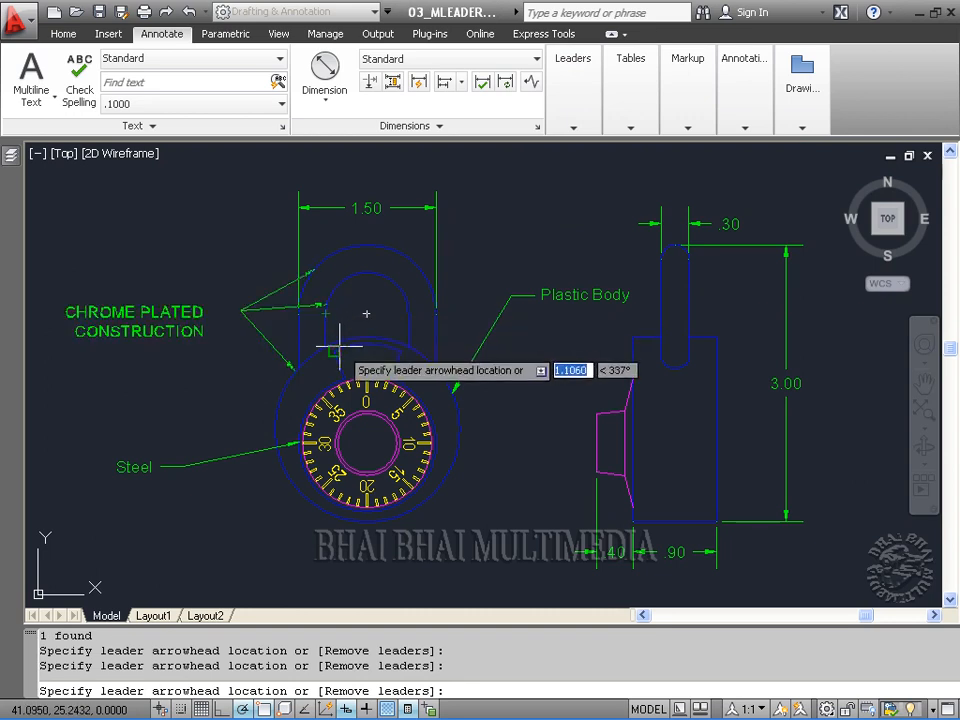
{"action": "left_click", "coordinate": [332, 333]}
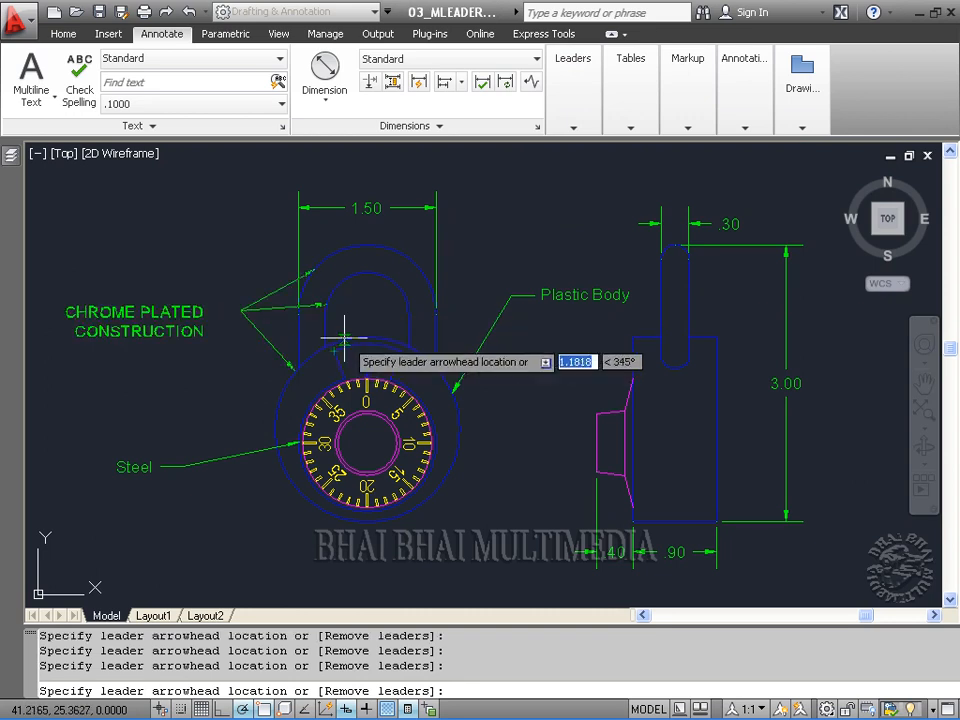
{"action": "right_click", "coordinate": [368, 313]}
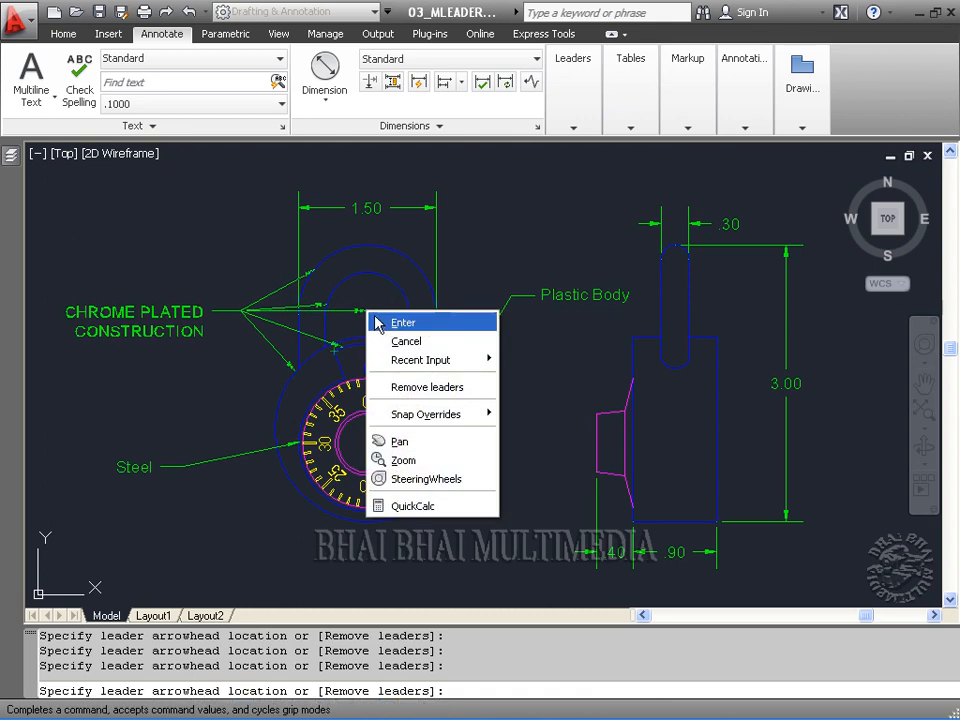
{"action": "left_click", "coordinate": [384, 325]}
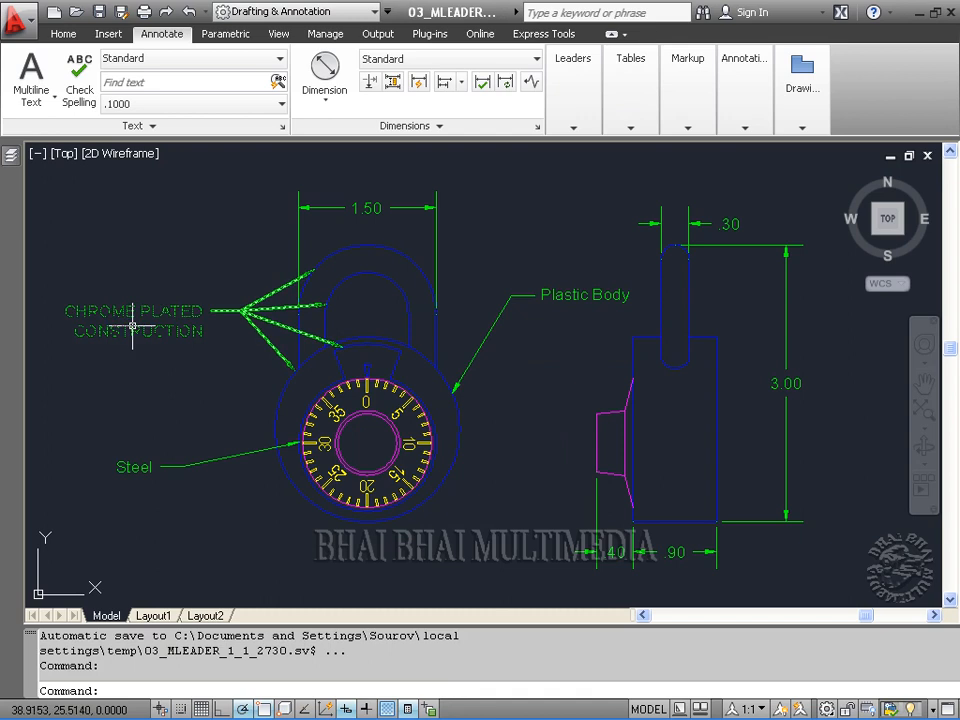
Step: Remove the two leader lines pointing to the shackle's outer and inner edges from the "CHROME PLATED CONSTRUCTION" note
{"action": "left_click", "coordinate": [568, 128]}
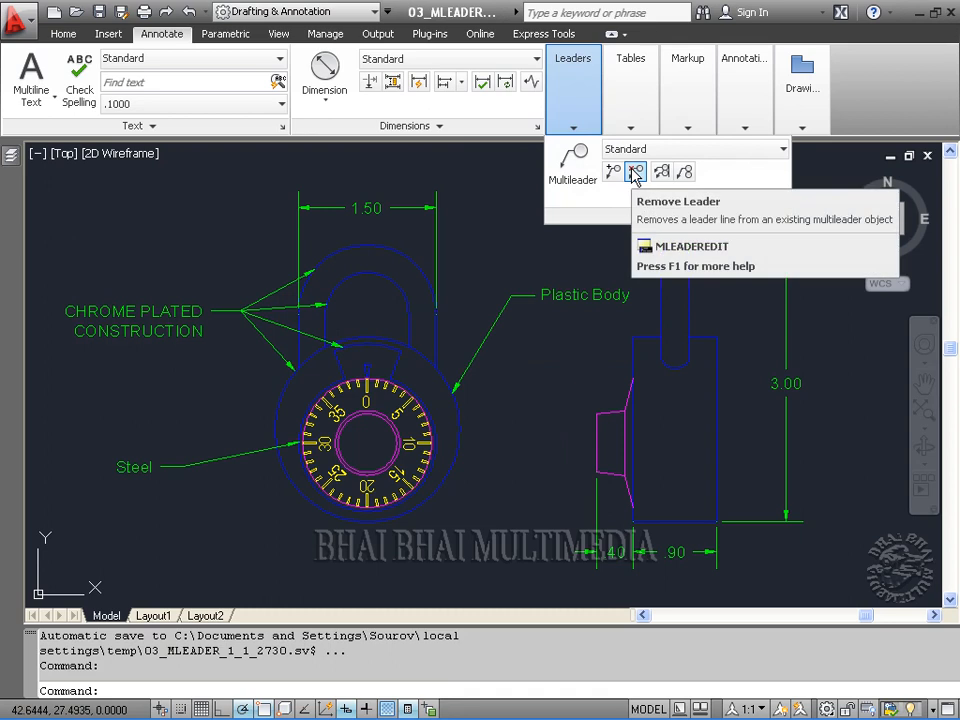
{"action": "left_click", "coordinate": [634, 174]}
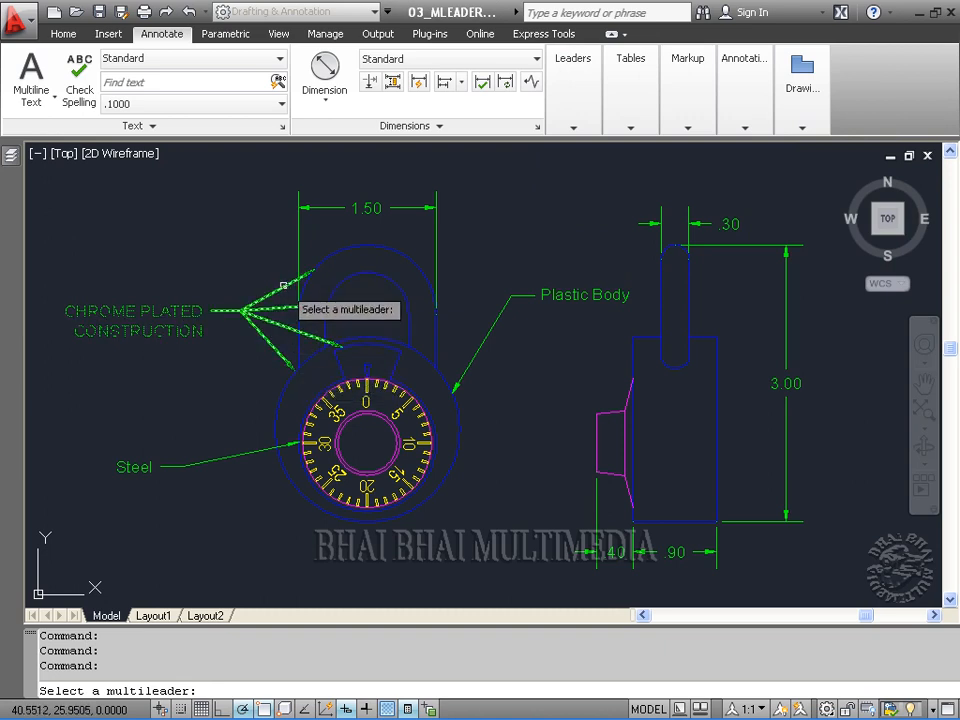
{"action": "left_click", "coordinate": [283, 286]}
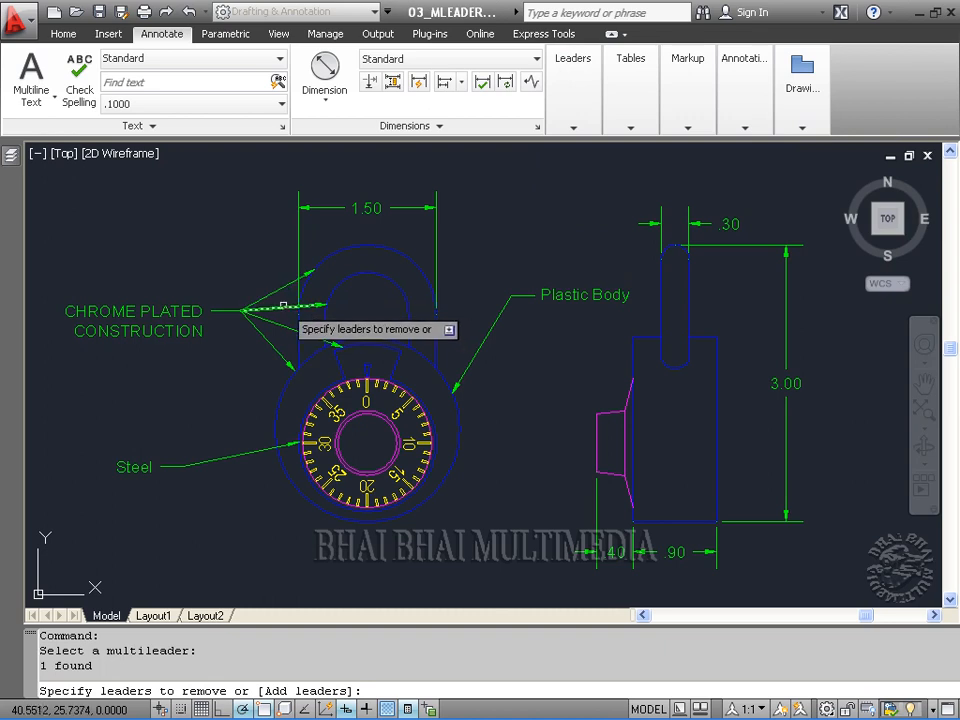
{"action": "left_click", "coordinate": [281, 307]}
{"action": "left_click", "coordinate": [271, 294]}
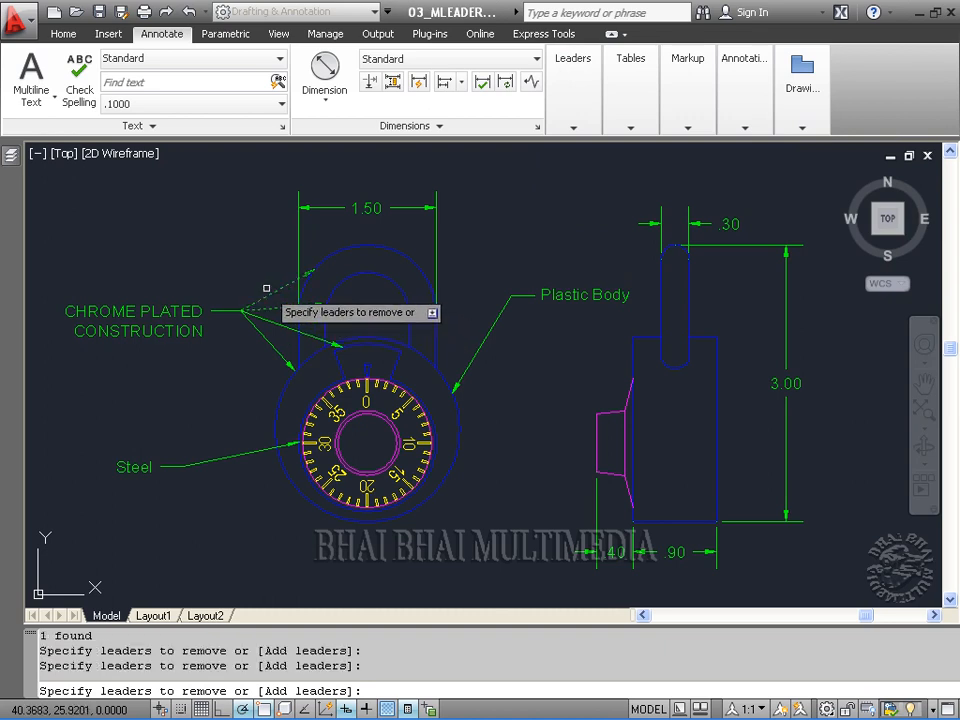
{"action": "right_click", "coordinate": [217, 251]}
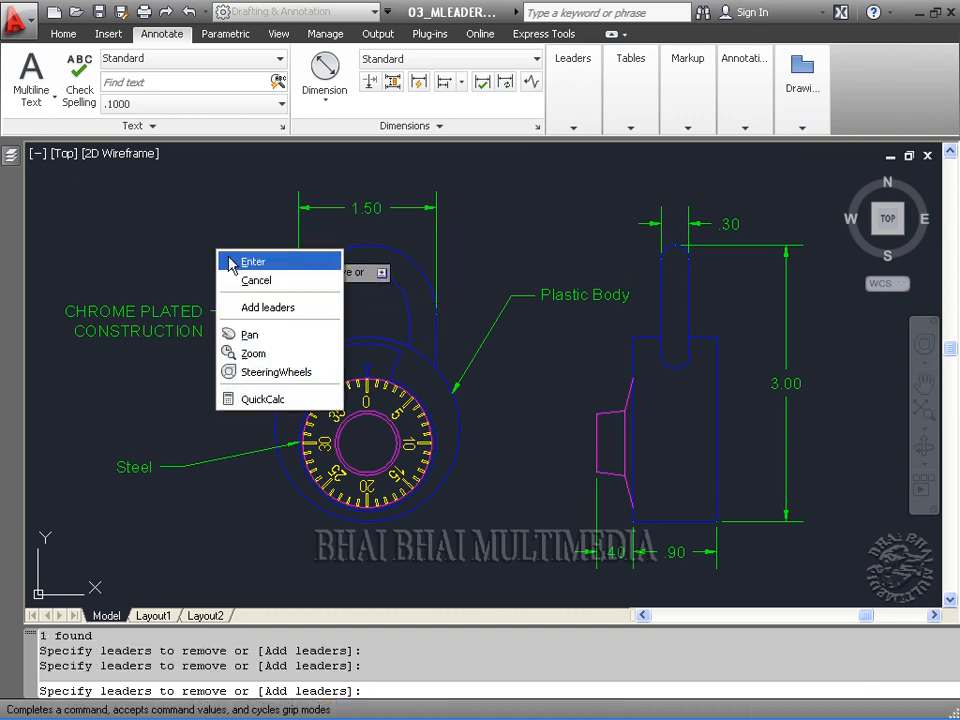
{"action": "left_click", "coordinate": [240, 259]}
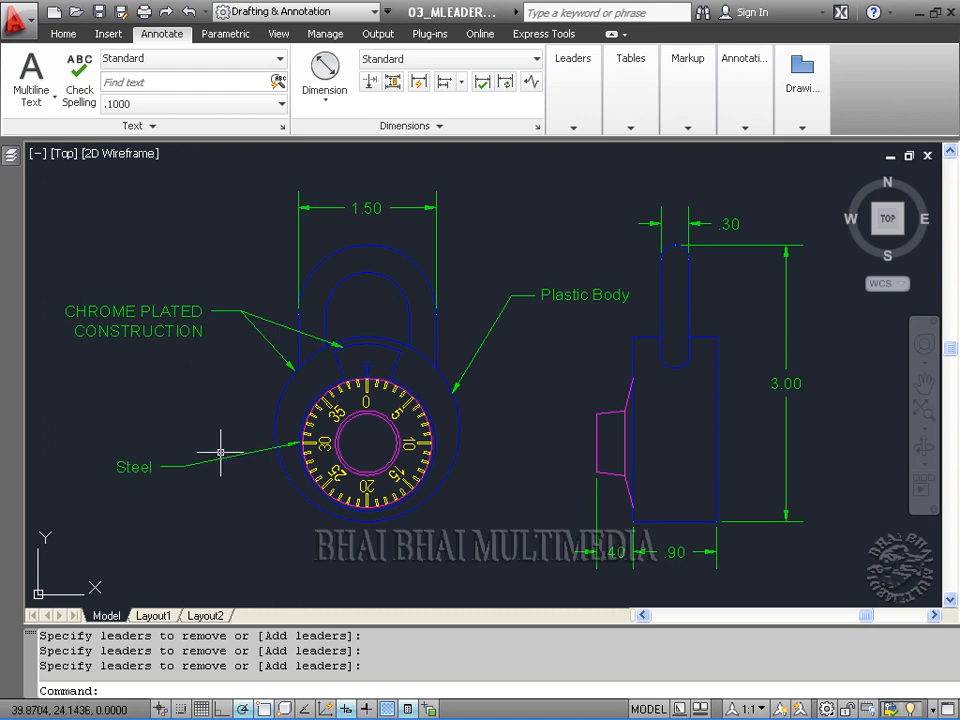
Step: Align the "Steel" multileader with the "CHROME PLATED CONSTRUCTION" multileader along a vertical 270° direction
{"action": "left_click", "coordinate": [572, 129]}
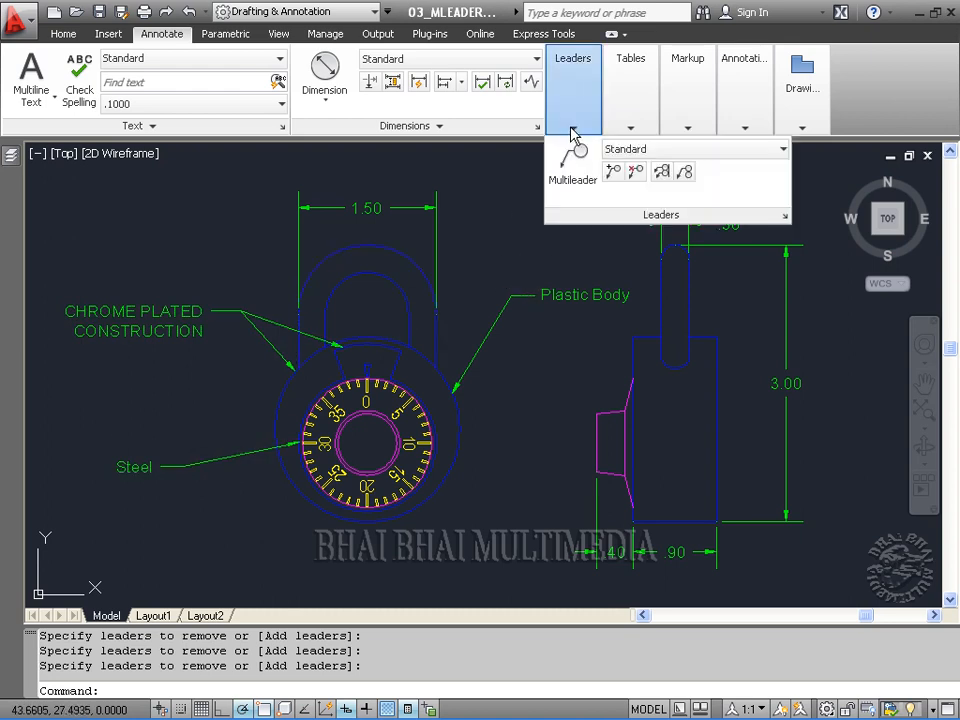
{"action": "left_click", "coordinate": [661, 173]}
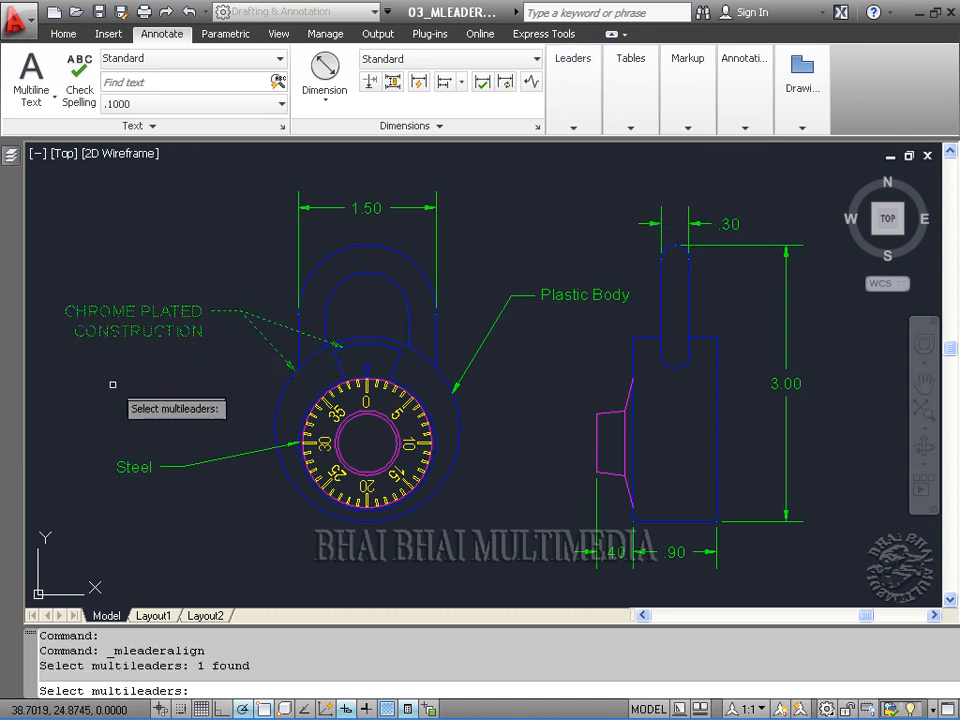
{"action": "left_click", "coordinate": [121, 466]}
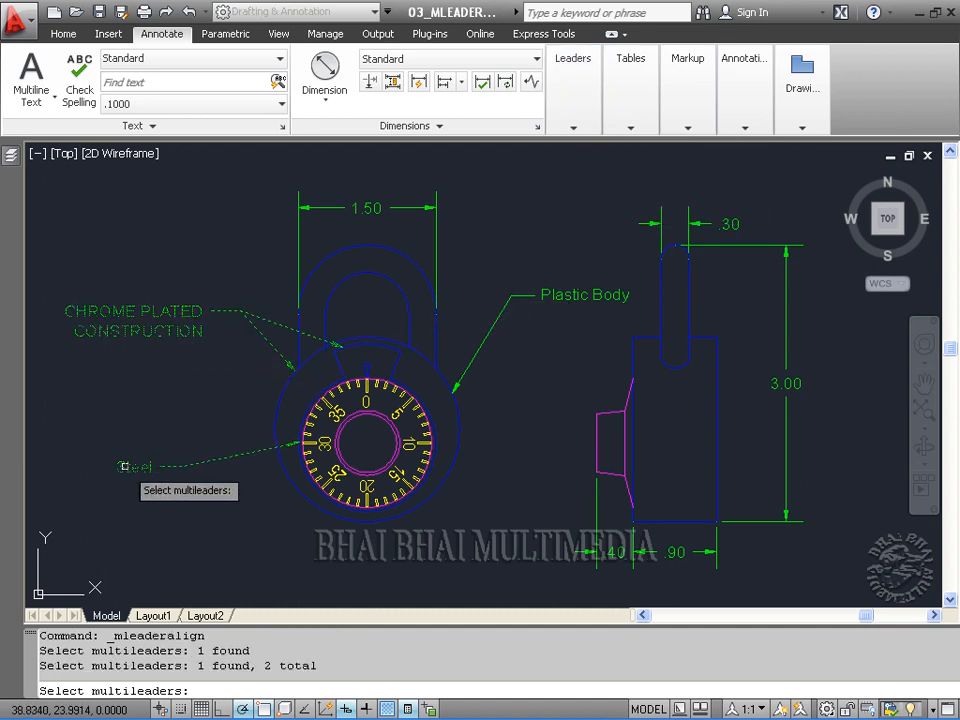
{"action": "key", "text": "Return"}
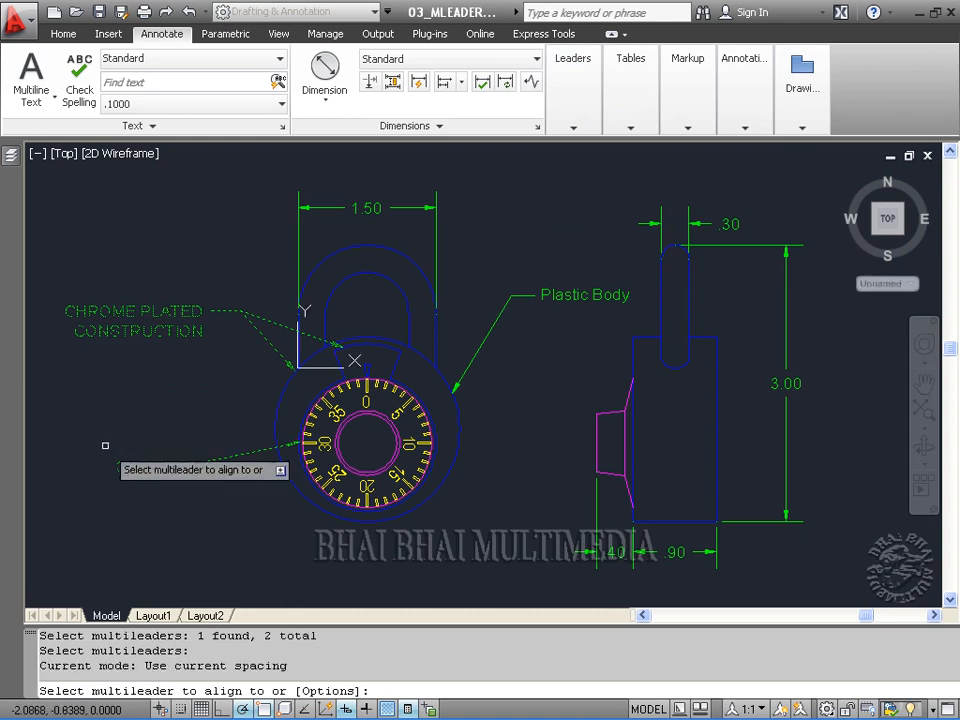
{"action": "left_click", "coordinate": [85, 320]}
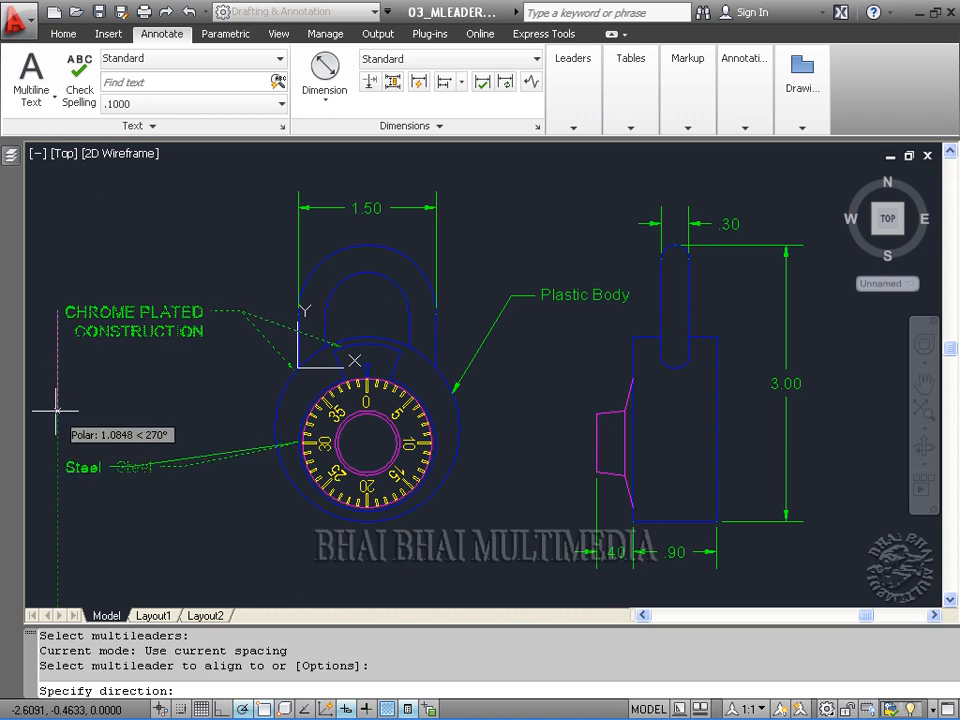
{"action": "left_click", "coordinate": [57, 409]}
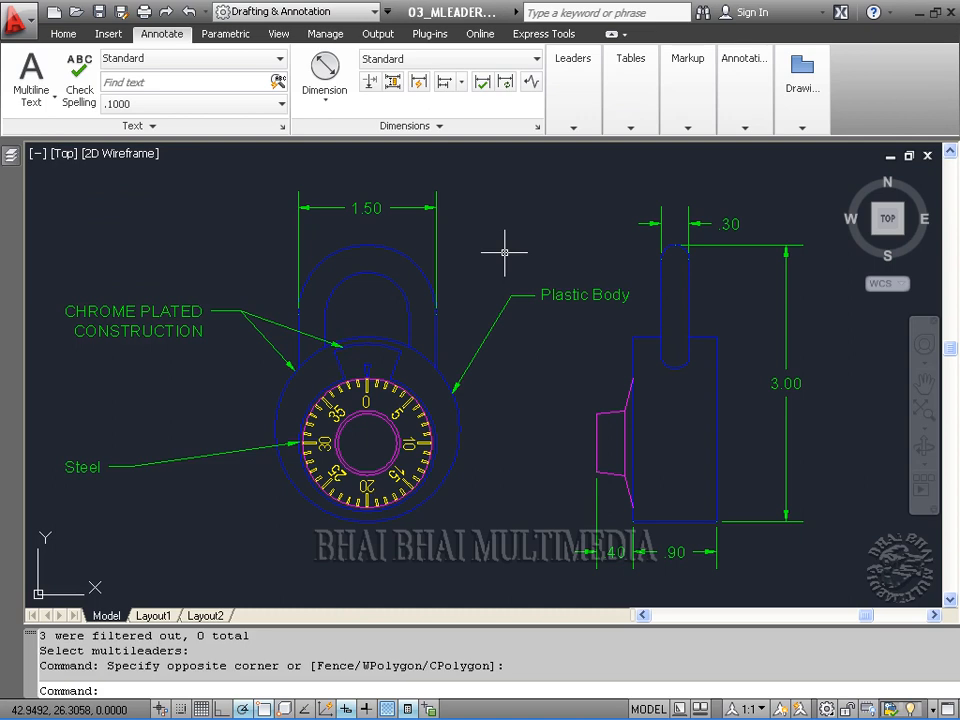
Step: Modify the Standard multileader style so its leader type is Spline, and apply the change to the drawing's multileaders
{"action": "left_click", "coordinate": [572, 135]}
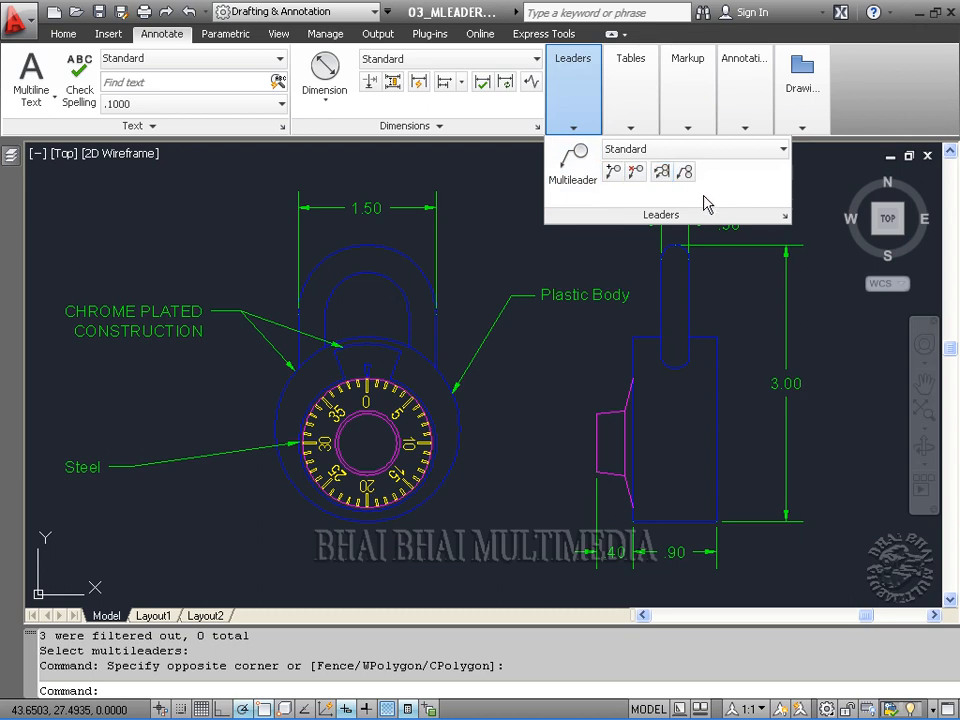
{"action": "left_click", "coordinate": [785, 216]}
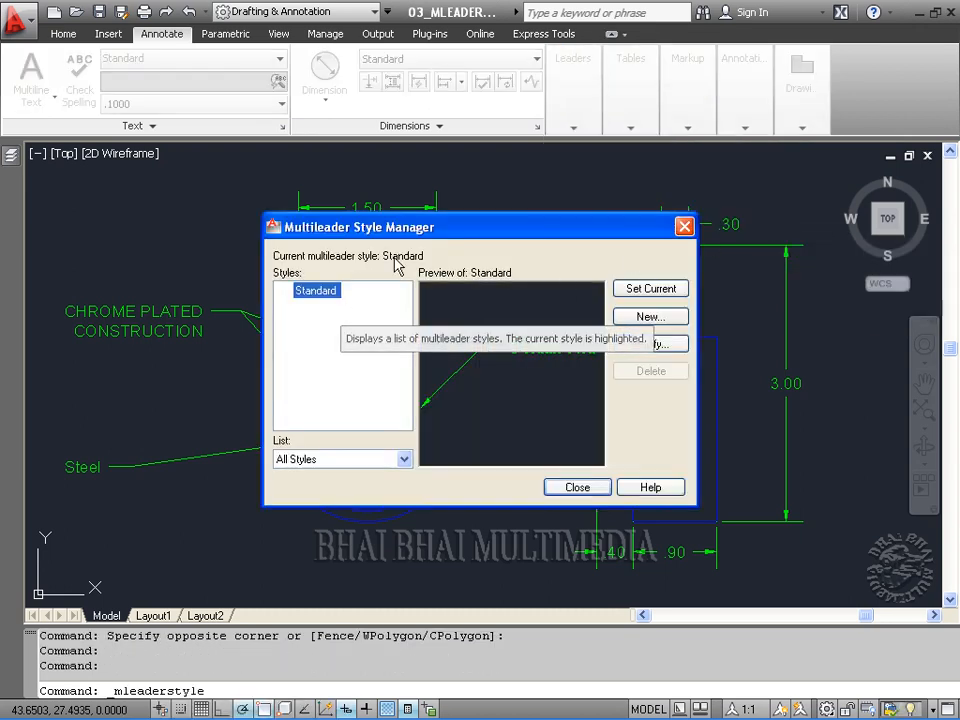
{"action": "left_click_drag", "start_coordinate": [424, 236], "coordinate": [405, 225]}
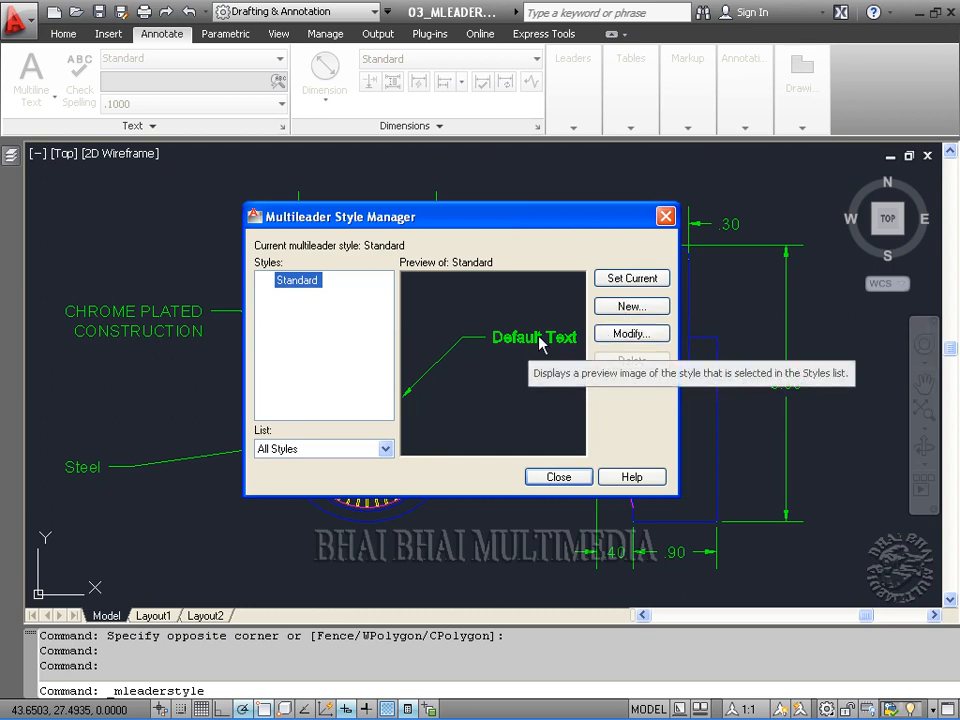
{"action": "left_click", "coordinate": [618, 338]}
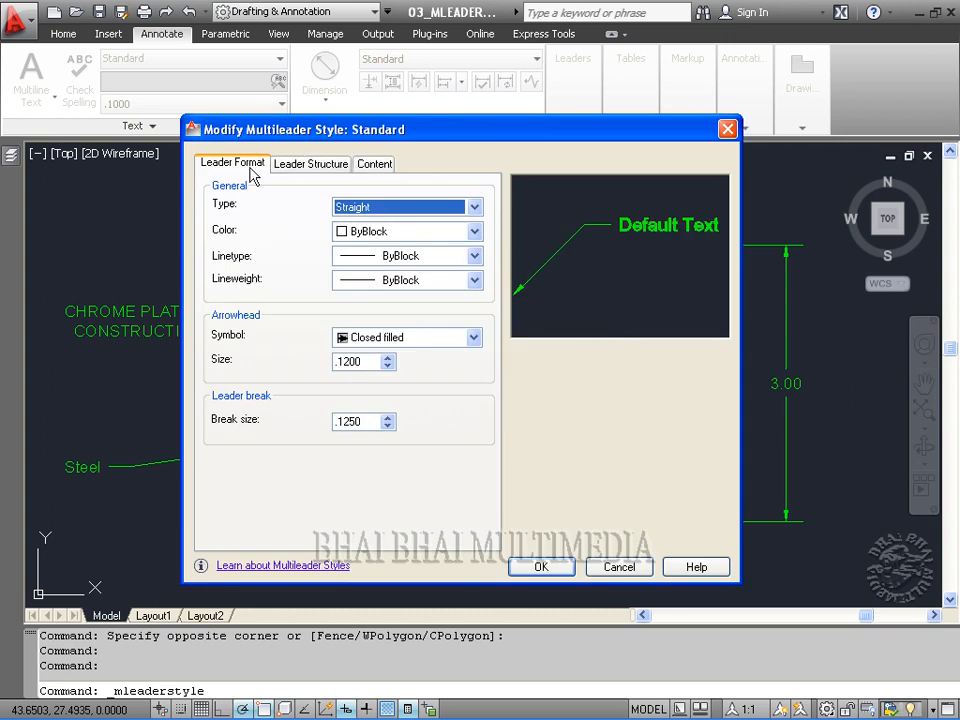
{"action": "left_click", "coordinate": [375, 164]}
{"action": "left_click", "coordinate": [314, 164]}
{"action": "left_click", "coordinate": [222, 163]}
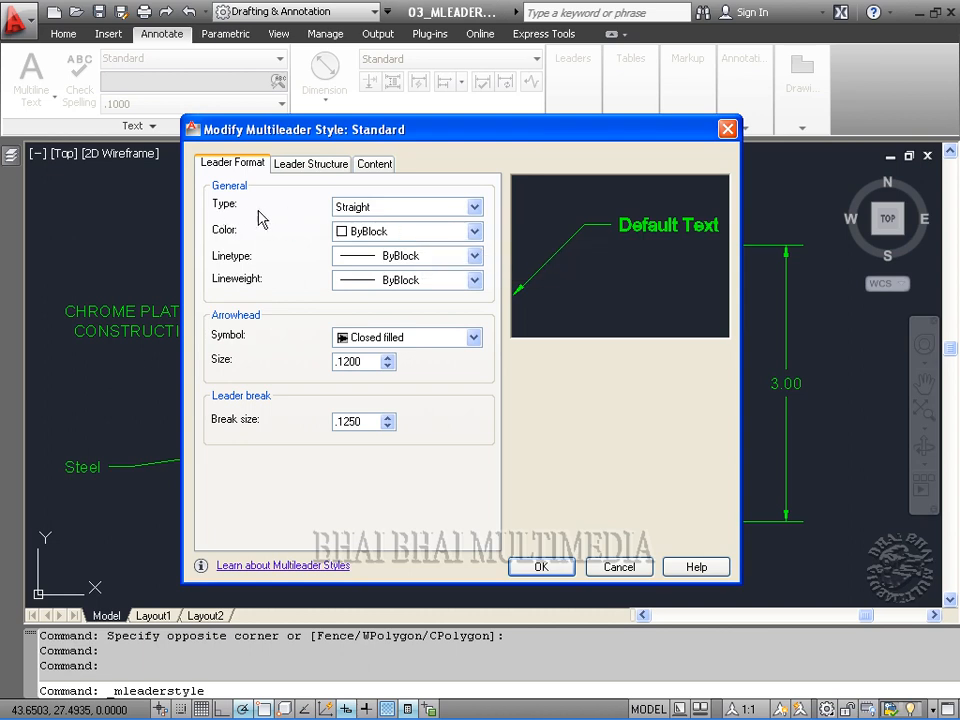
{"action": "left_click", "coordinate": [475, 207]}
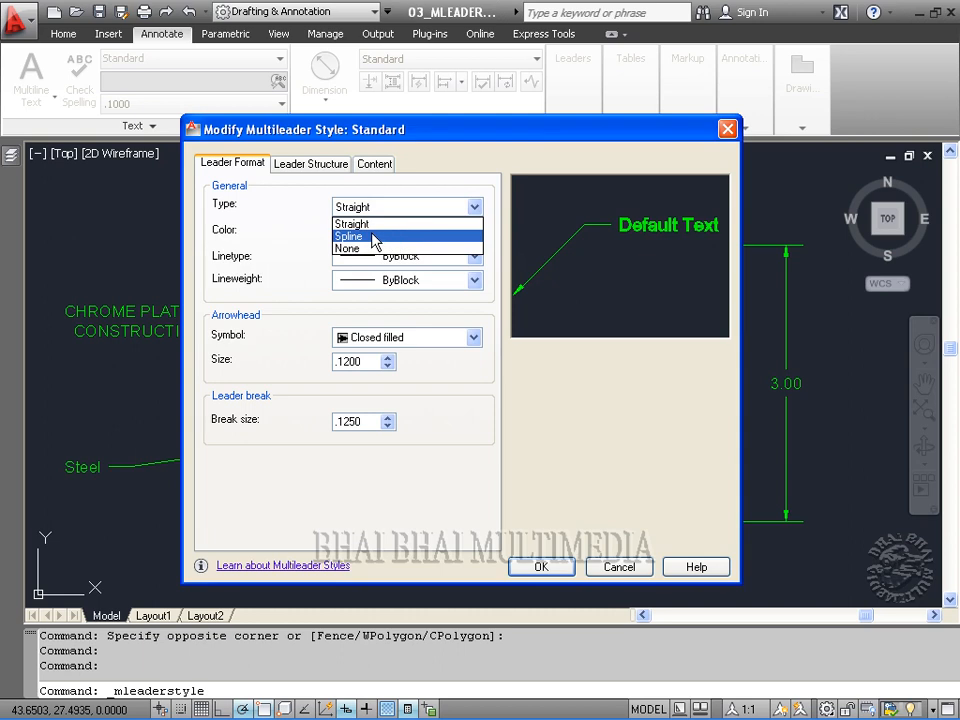
{"action": "left_click", "coordinate": [374, 237]}
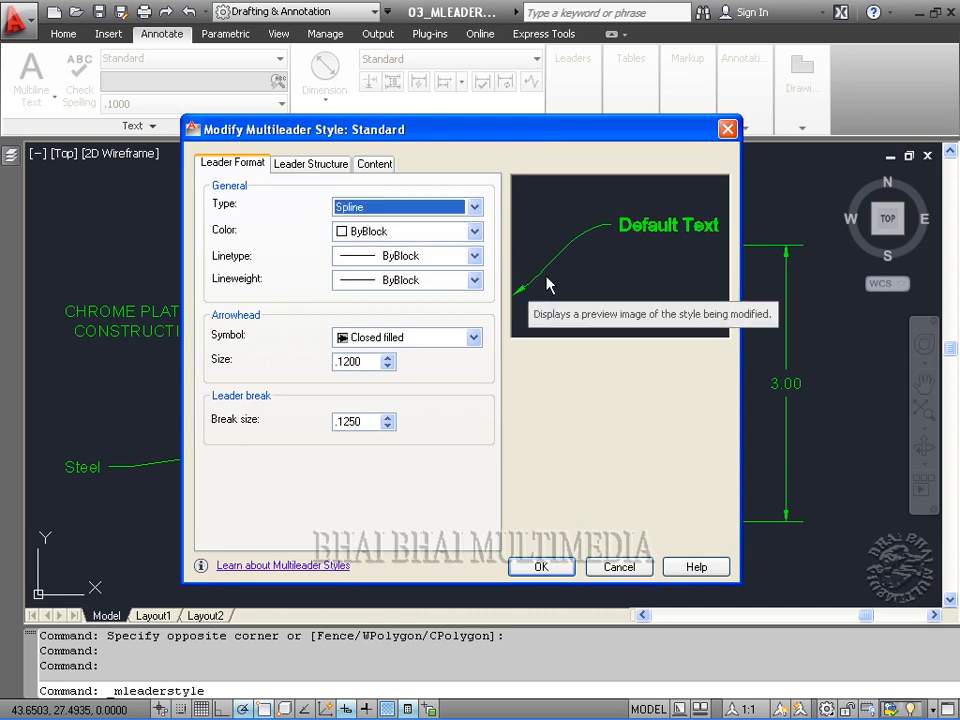
{"action": "left_click", "coordinate": [552, 568]}
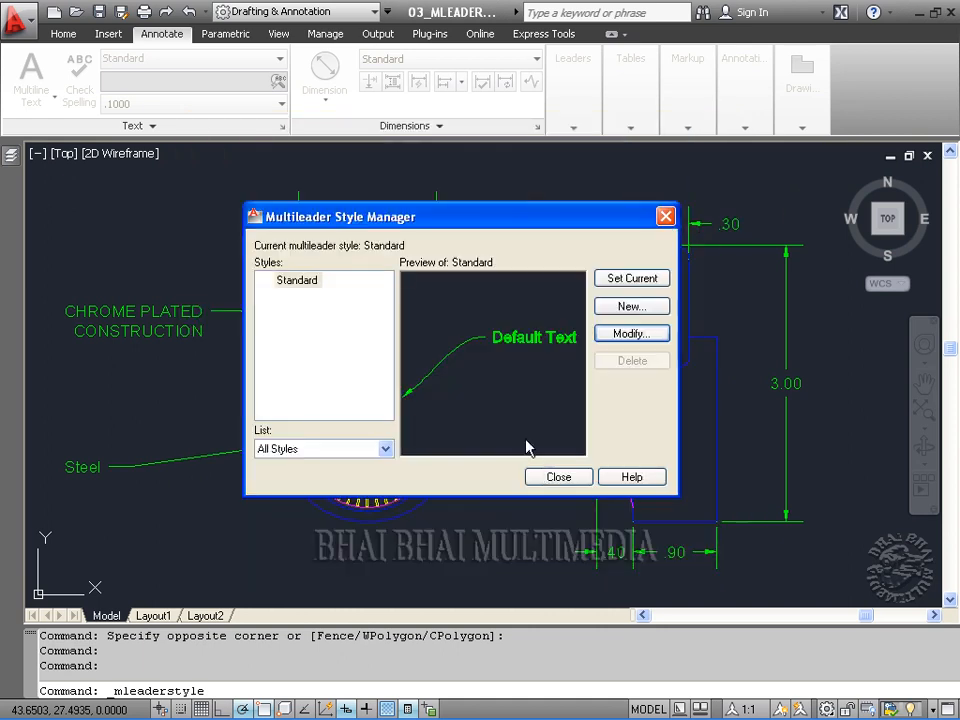
{"action": "left_click", "coordinate": [558, 479]}
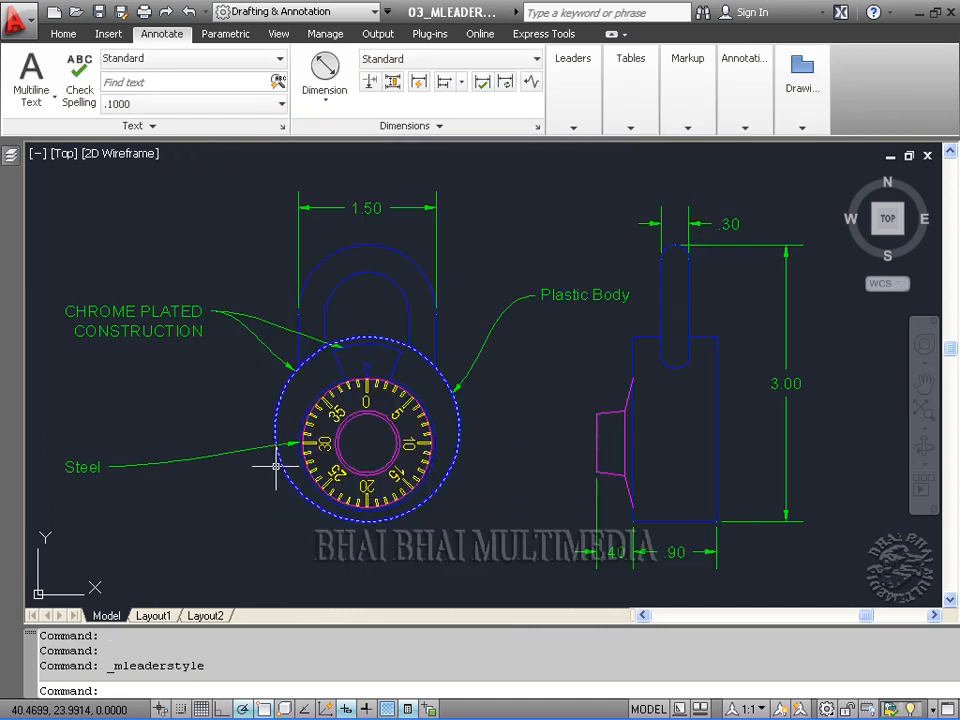